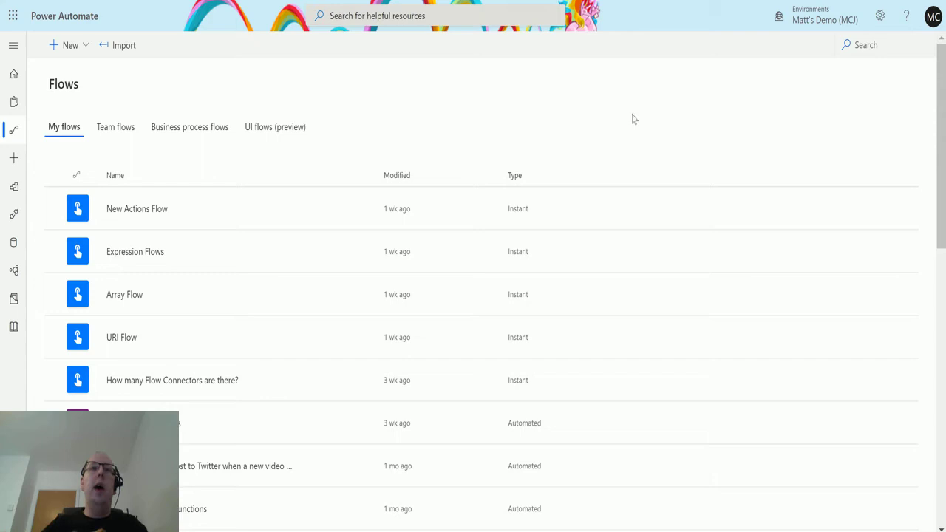
Start a new instant flow from blank, skipping the trigger choice
left_click(81, 49)
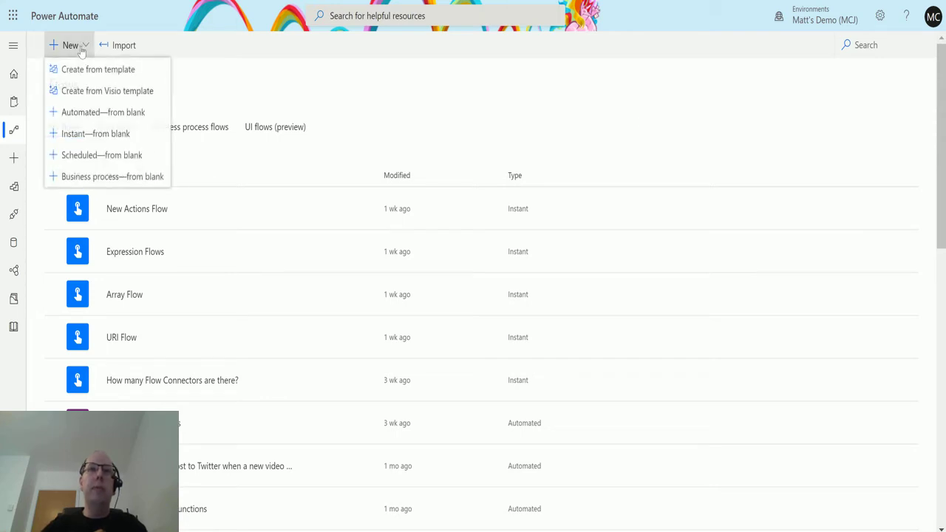
left_click(118, 135)
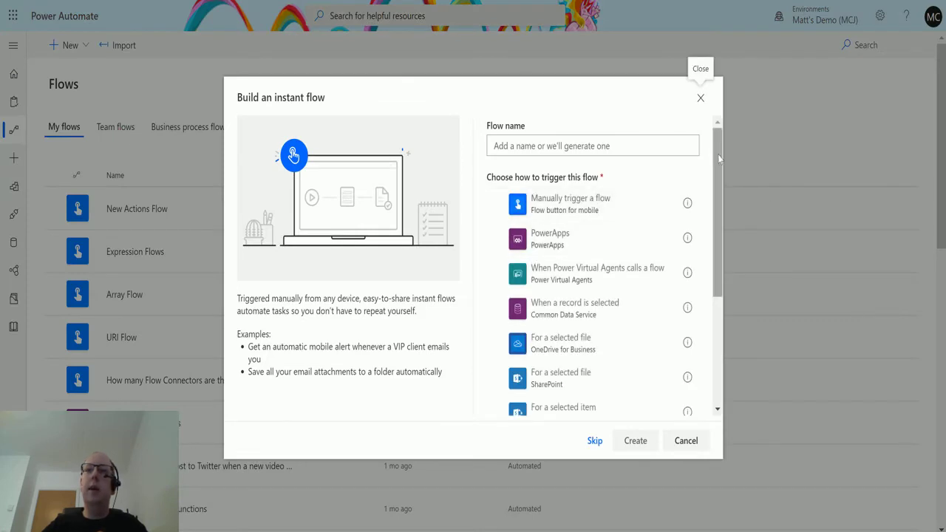
left_click_drag(720, 159, 718, 188)
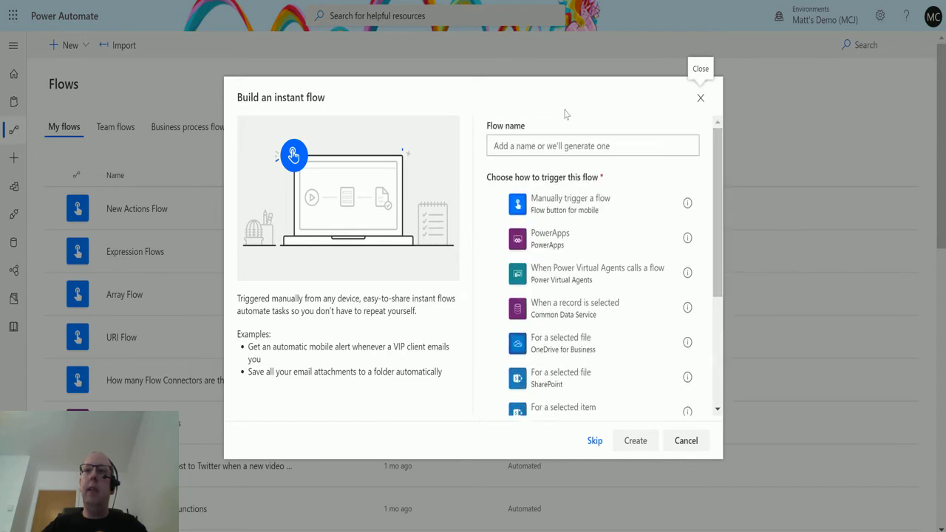
left_click(596, 441)
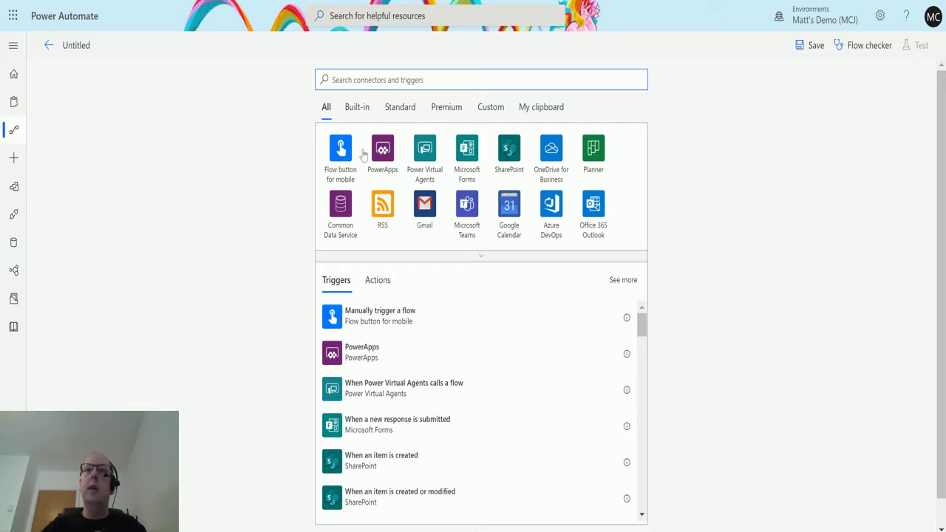
Search connectors for 'loca' and open the Location connector's triggers
left_click_drag(641, 323, 323, 36)
left_click(392, 69)
type("lo")
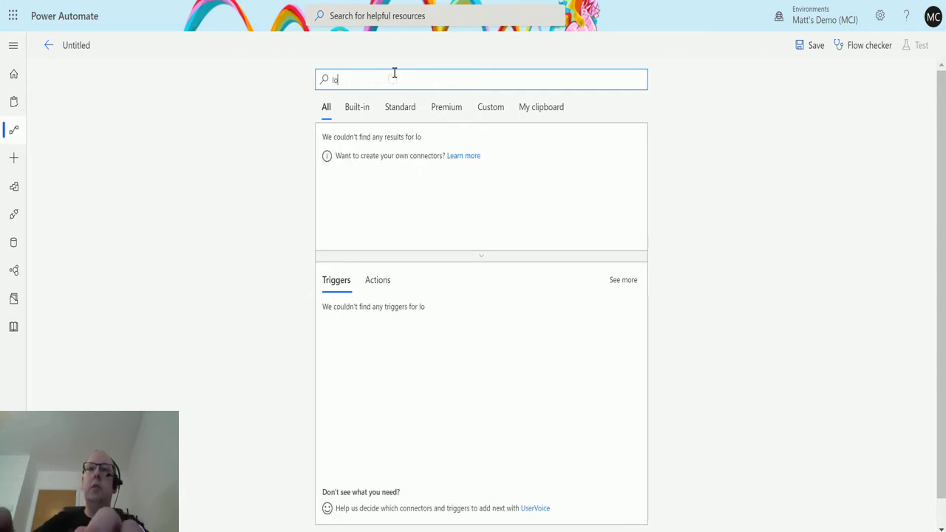
type("cai")
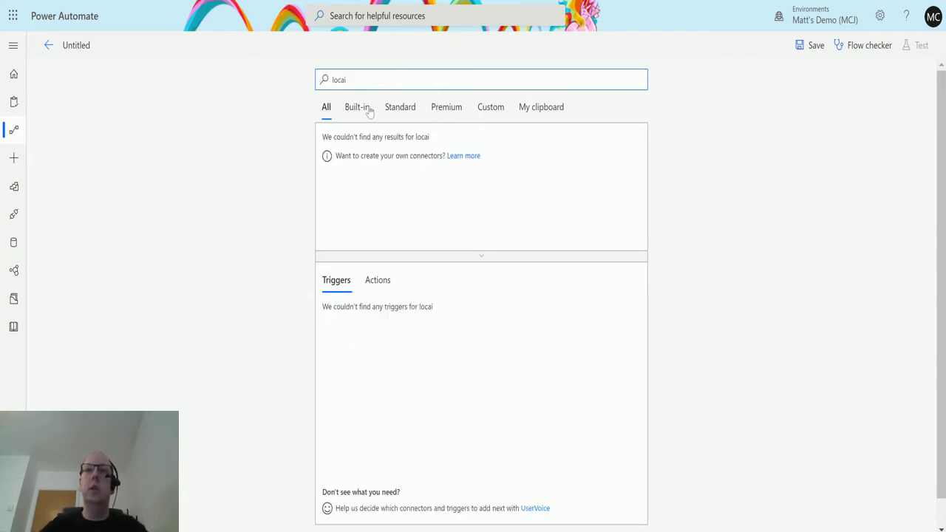
key("BackSpace")
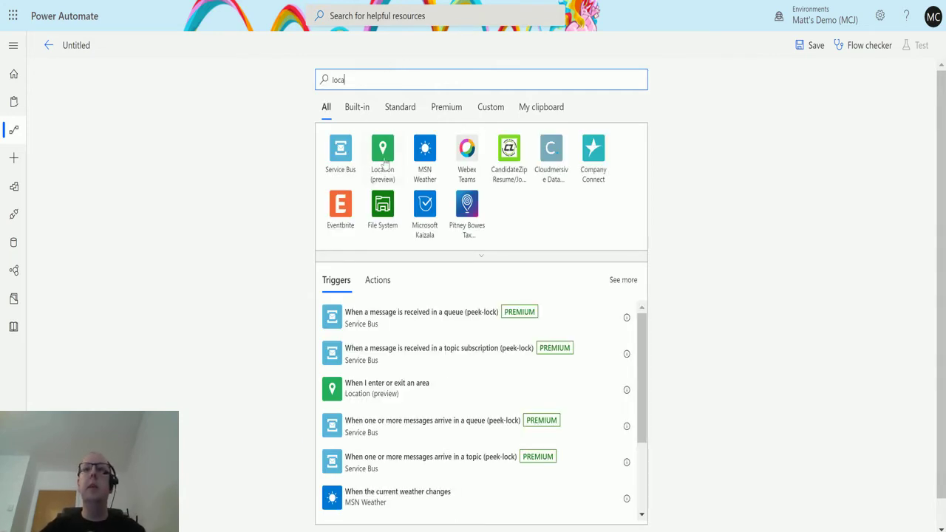
left_click(385, 163)
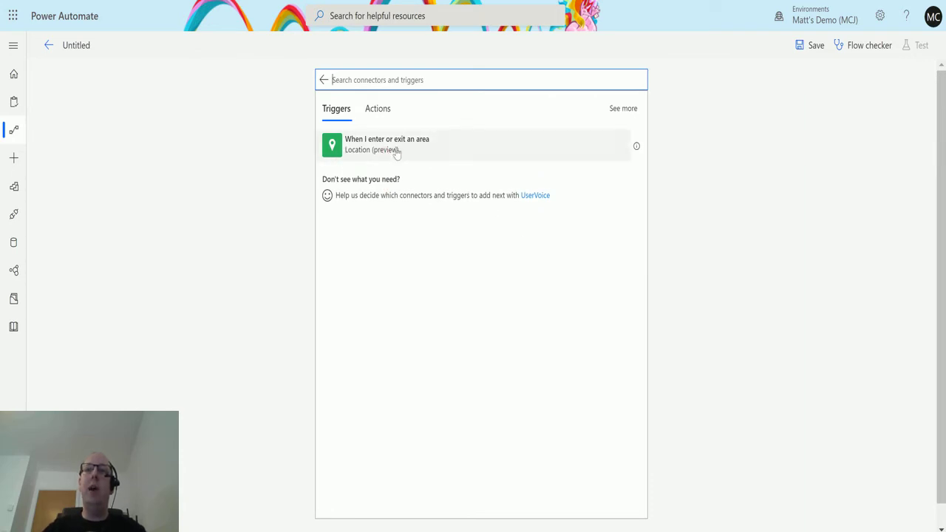
Add 'When I enter or exit an area', paste the address, and position the region over central Manchester
left_click(433, 148)
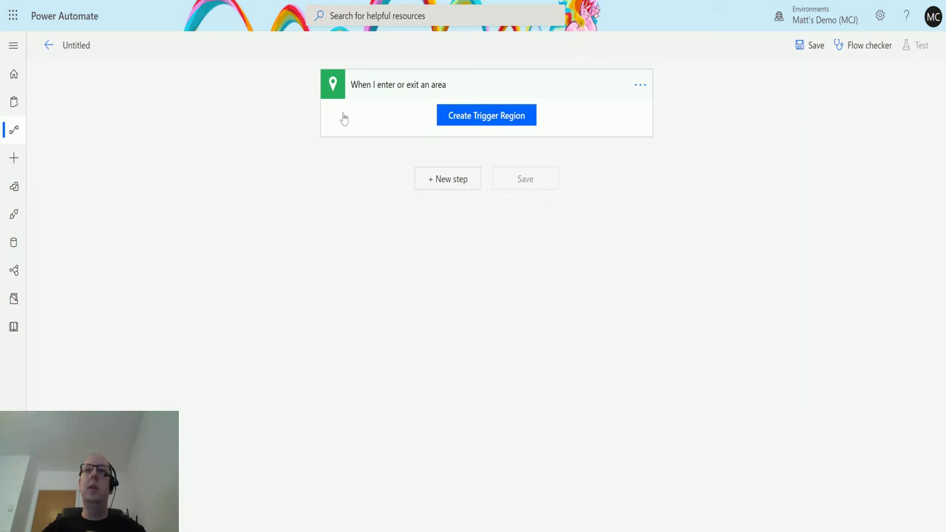
left_click(503, 118)
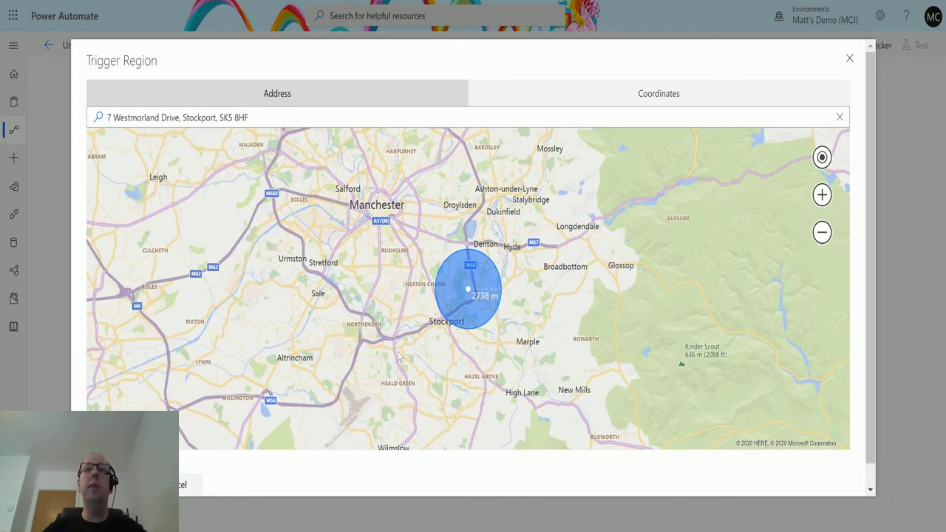
left_click_drag(394, 268, 470, 333)
left_click_drag(572, 304, 581, 304)
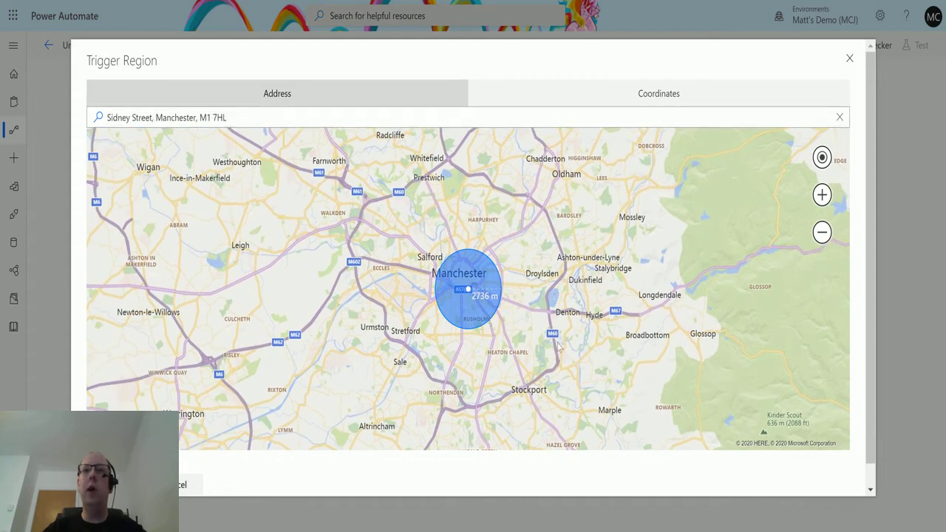
mouse_move(566, 362)
left_mouse_down()
mouse_move(538, 353)
mouse_move(566, 359)
left_mouse_up()
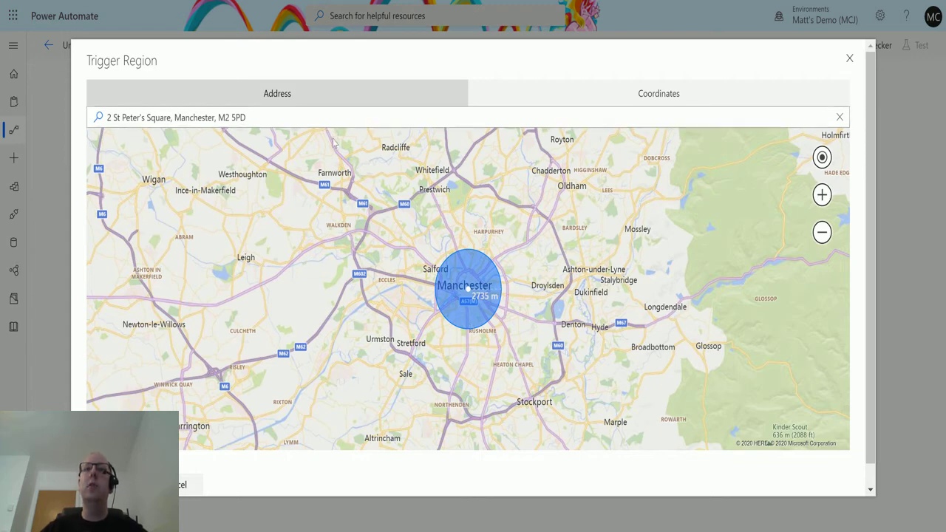
Replace the address with the suggested Manchester Piccadilly location
left_click_drag(247, 118, 22, 133)
type("manches")
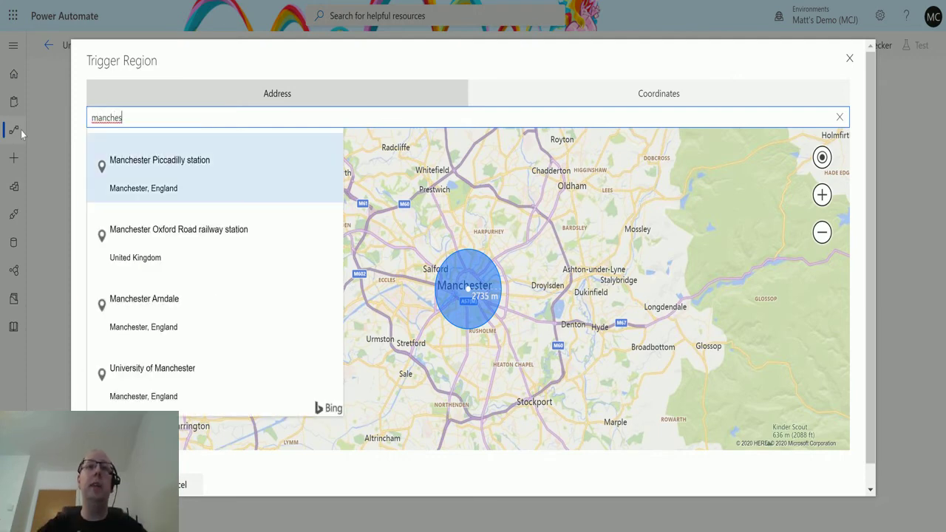
key("Return")
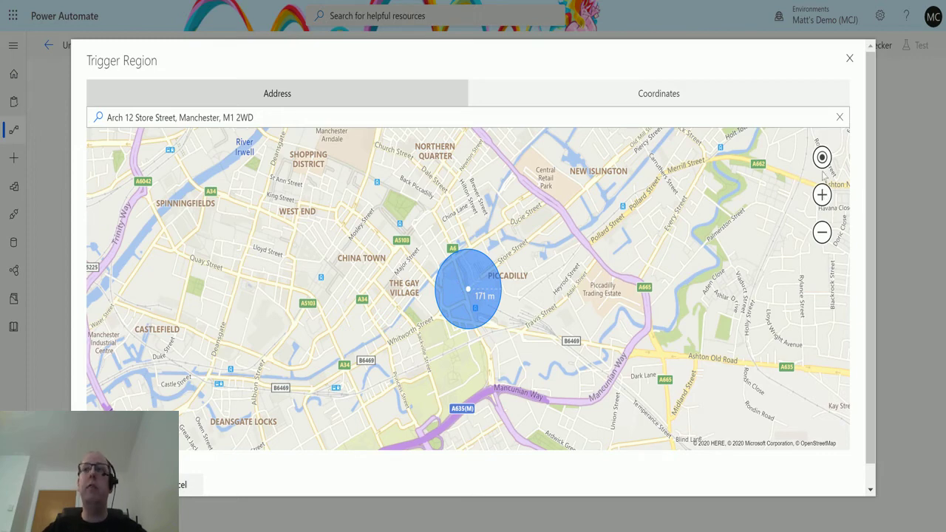
Zoom the map until the region radius reads about 684 m
left_click(823, 196)
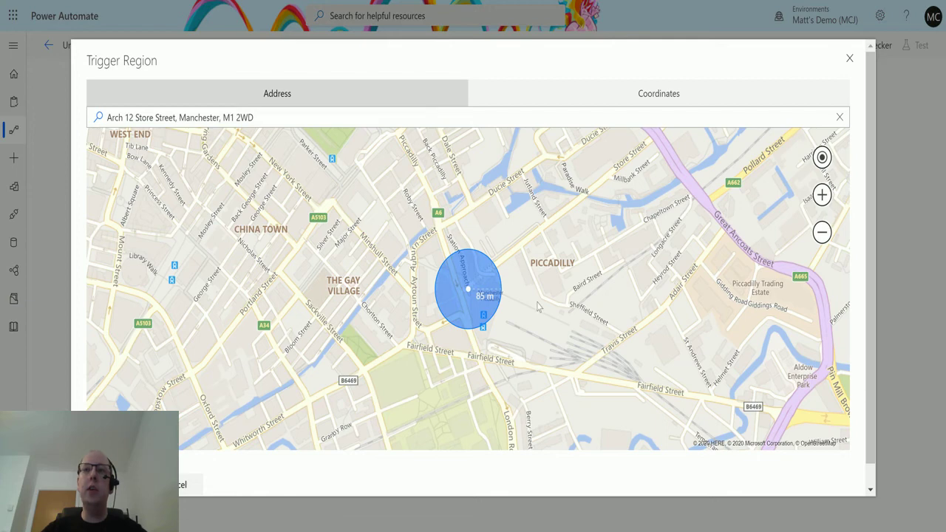
left_click(822, 196)
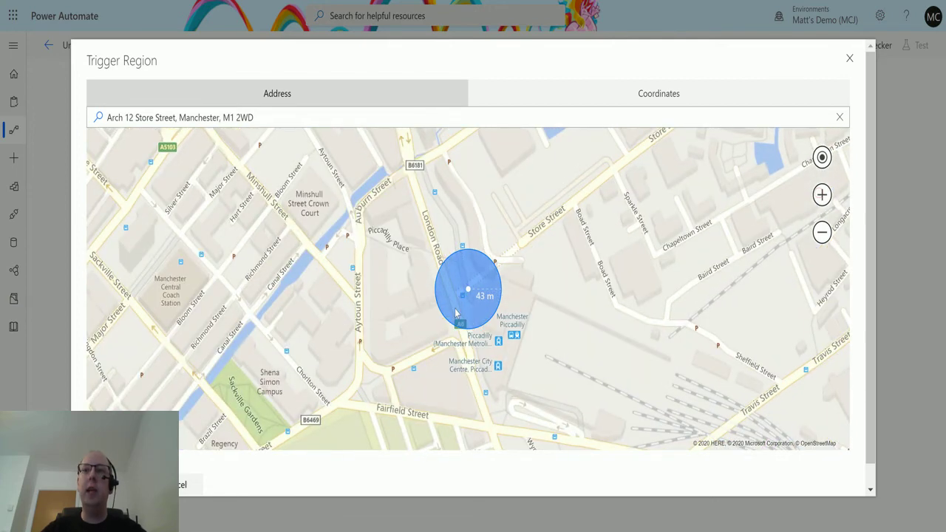
left_click(822, 195)
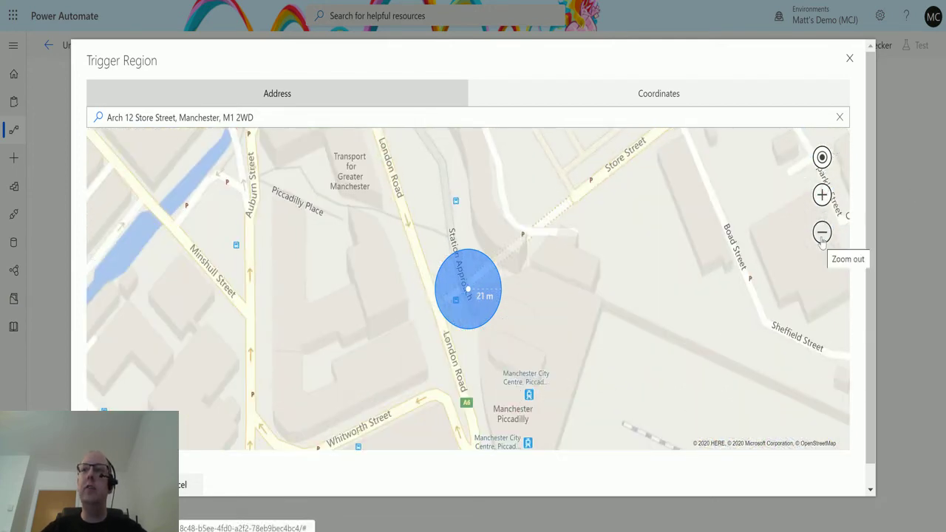
left_click(822, 234)
left_click(822, 234)
left_click(822, 233)
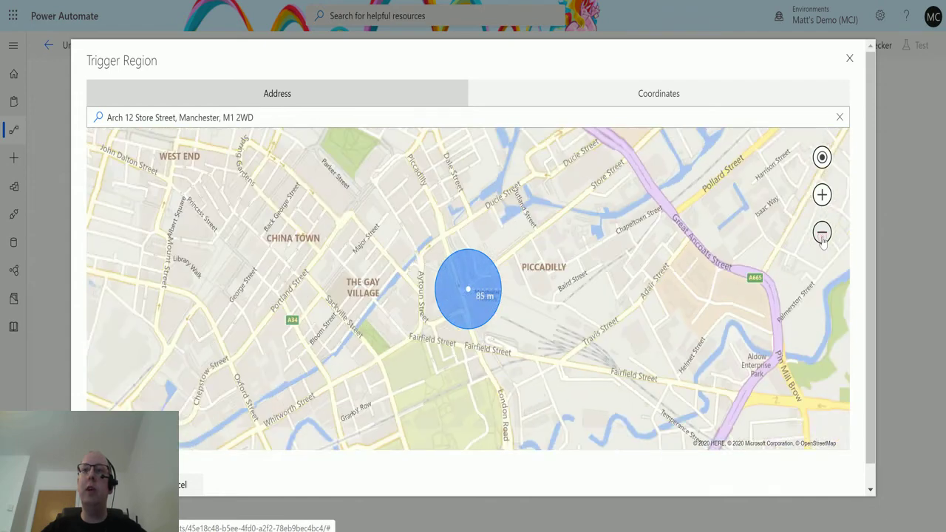
left_click(822, 233)
left_click(822, 233)
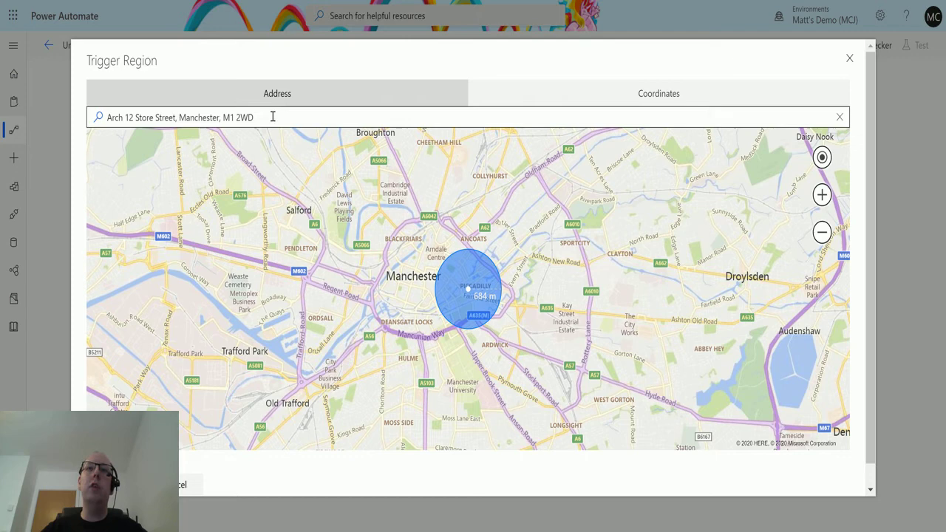
left_click_drag(273, 116, 65, 126)
Search 'old traff' and pick the Old Trafford address, giving a 171 m region
key("BackSpace")
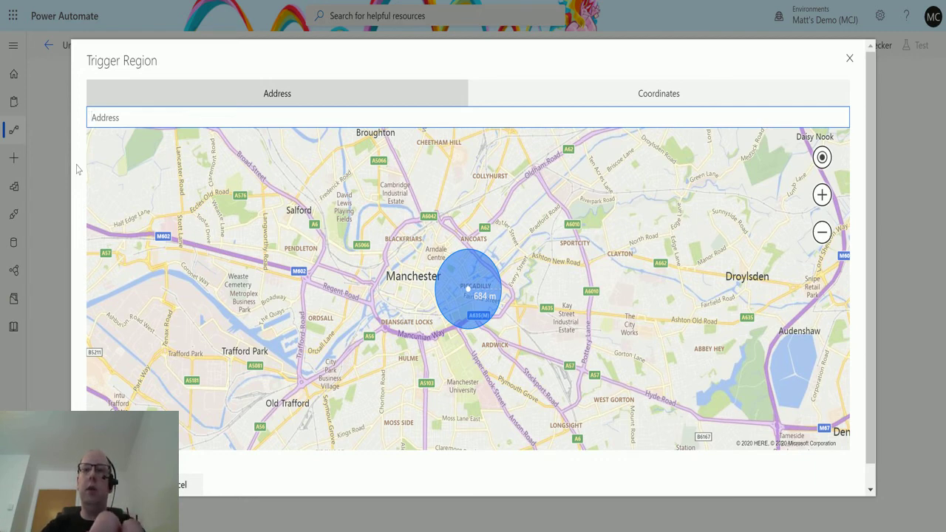
type("old traf")
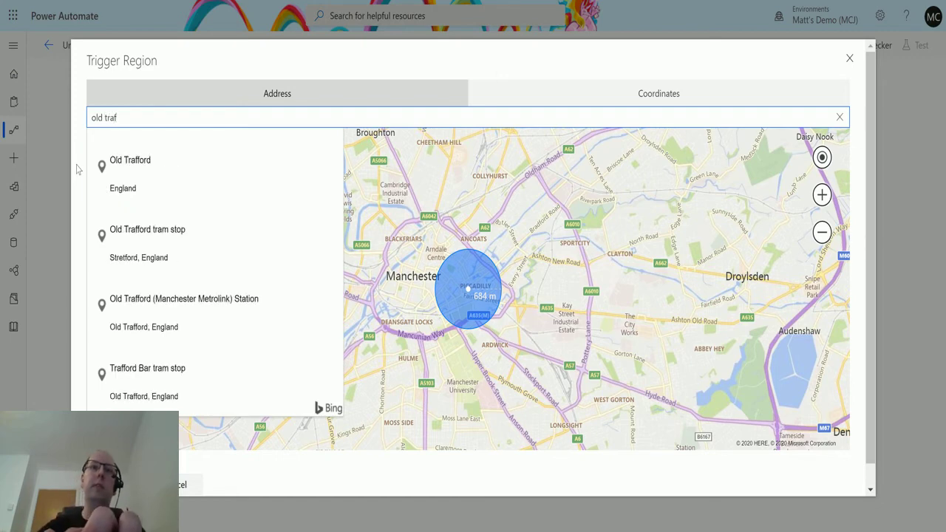
key("Down")
key("Return")
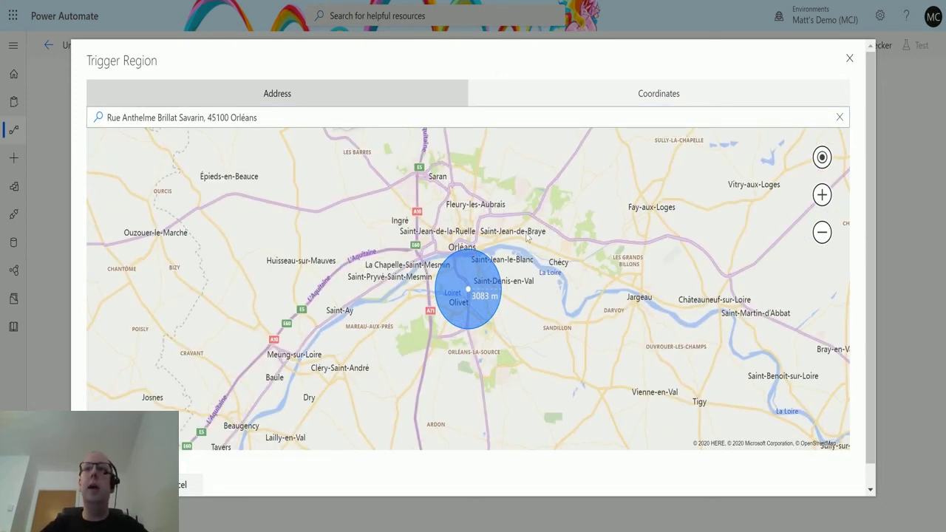
left_click(268, 117)
type("old traff")
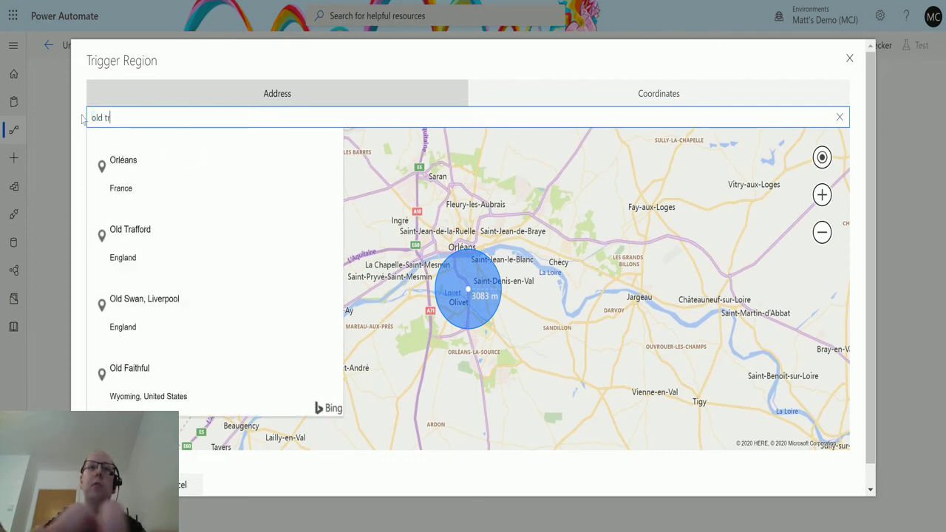
left_click(143, 163)
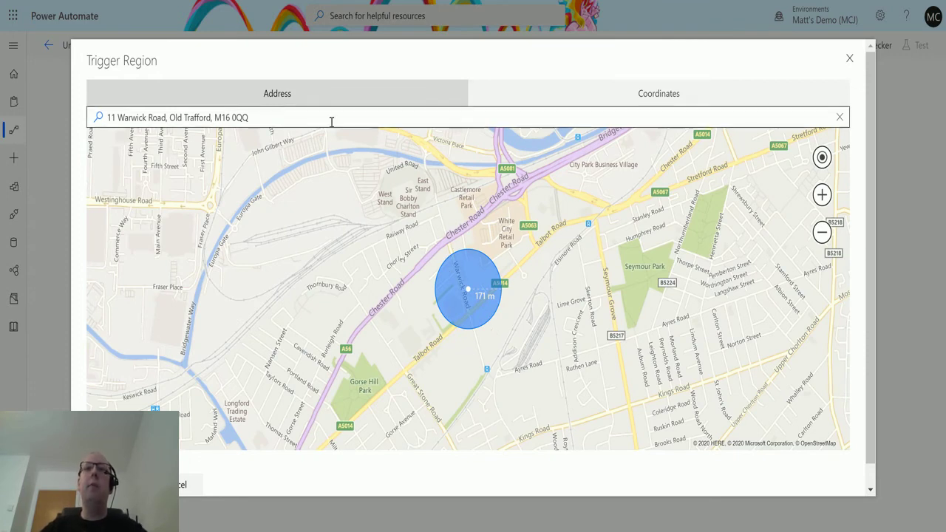
Set region coordinates to 47.658234, -122.140678 and zoom to about a 387 m radius
left_click(708, 95)
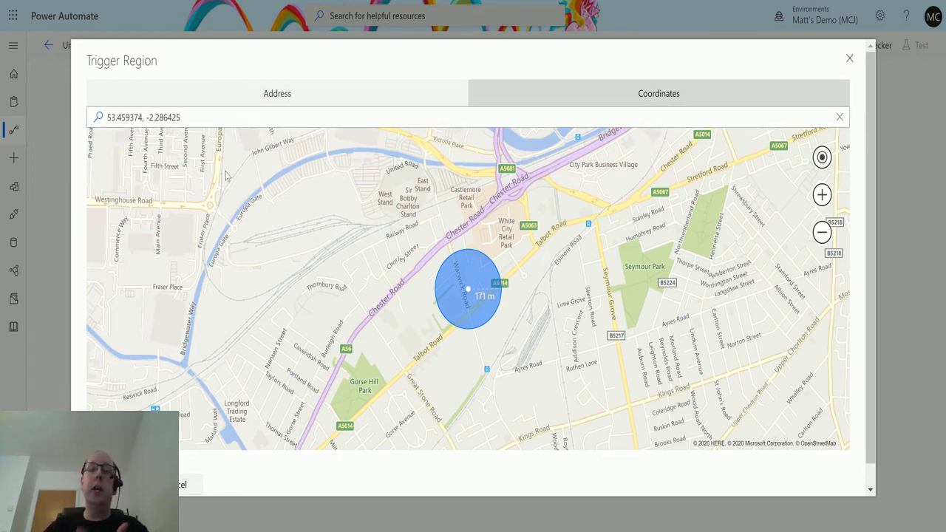
left_click_drag(205, 116, 57, 111)
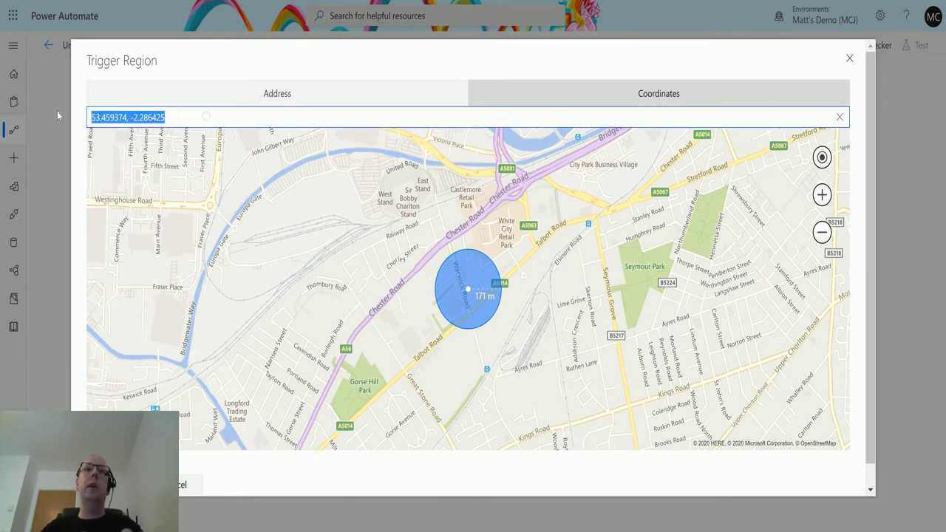
key("BackSpace")
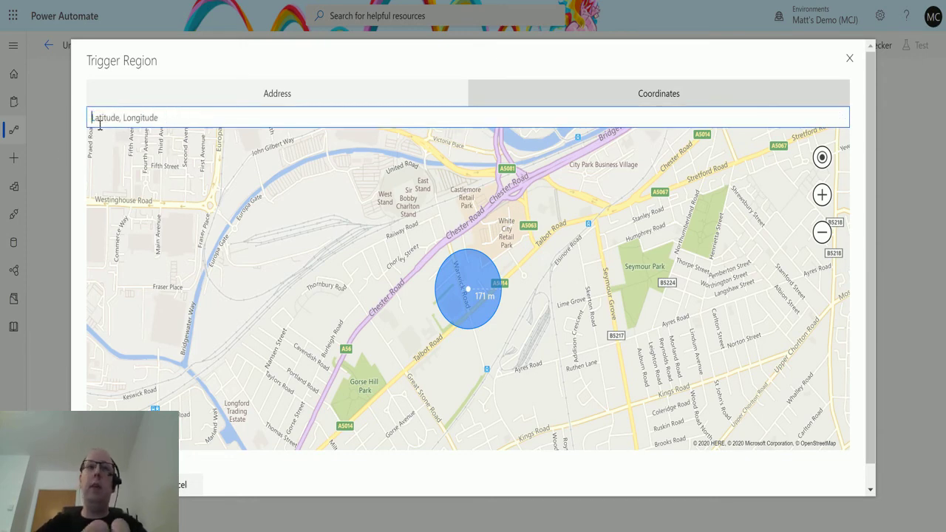
type("47.658234, -122.140678")
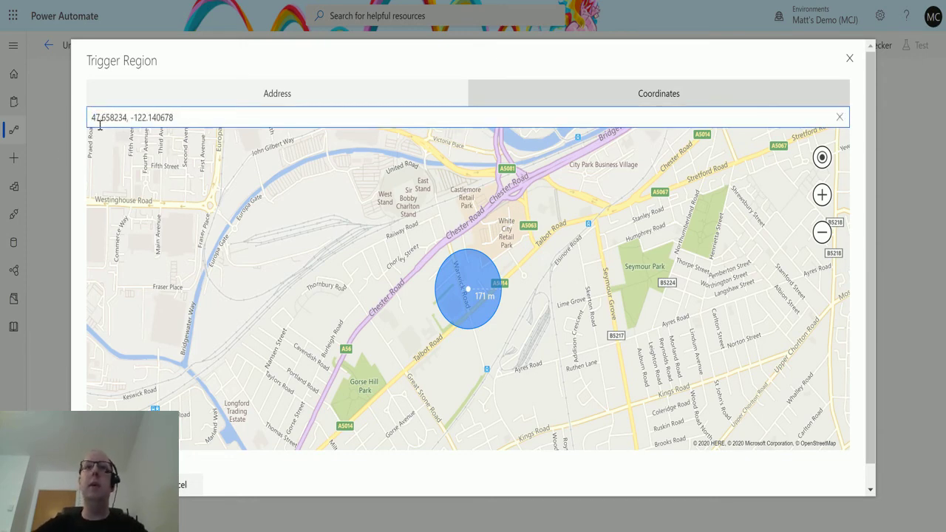
key("Return")
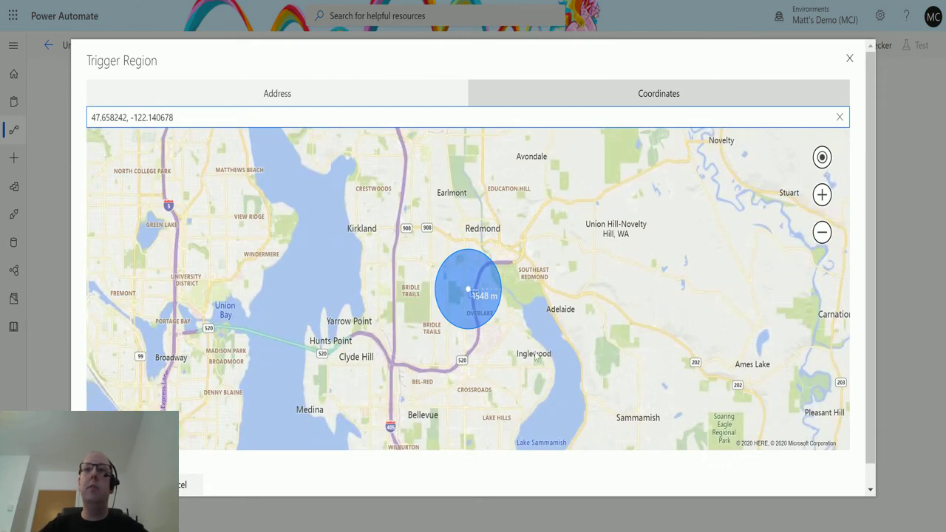
scroll(466, 300, "up", 2)
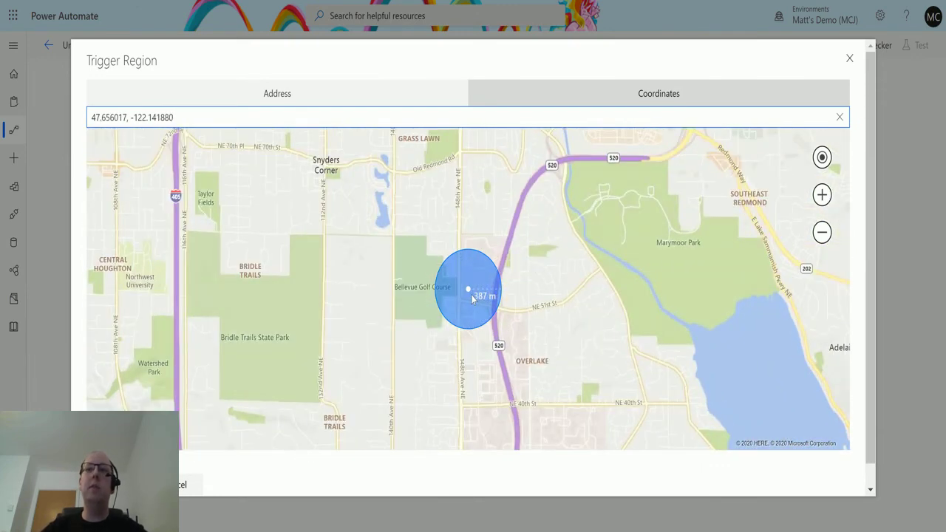
scroll(473, 299, "down", 1)
scroll(473, 297, "up", 3)
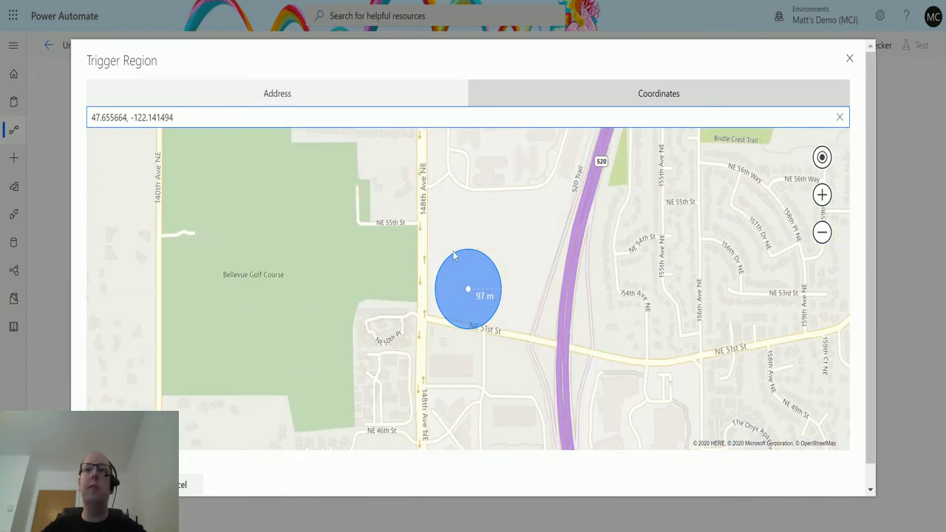
scroll(475, 317, "down", 3)
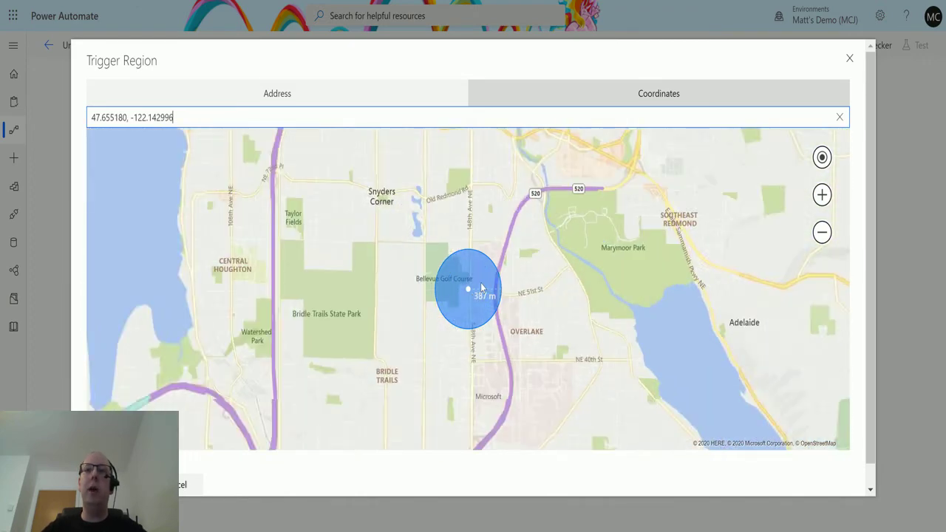
scroll(508, 319, "up", 1)
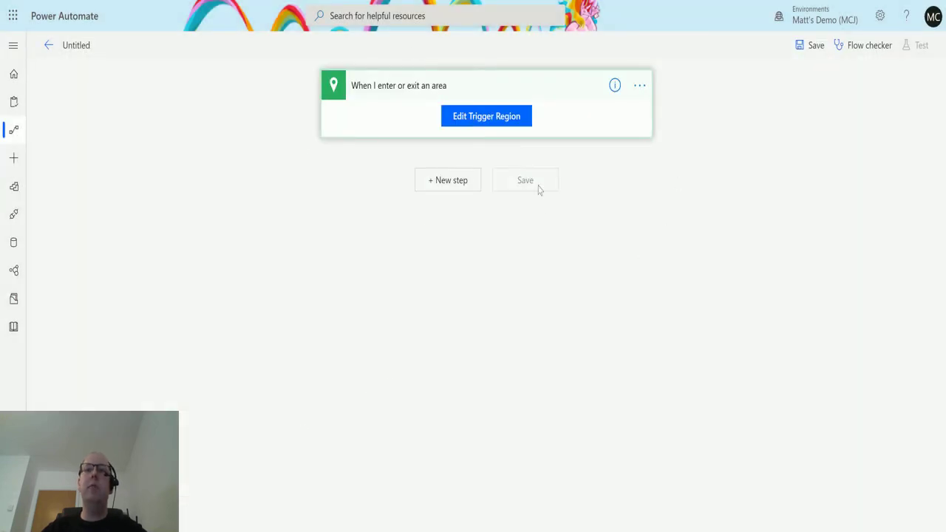
Add a Notifications 'Send me a mobile notification' step with the text 'Test'
left_click(451, 185)
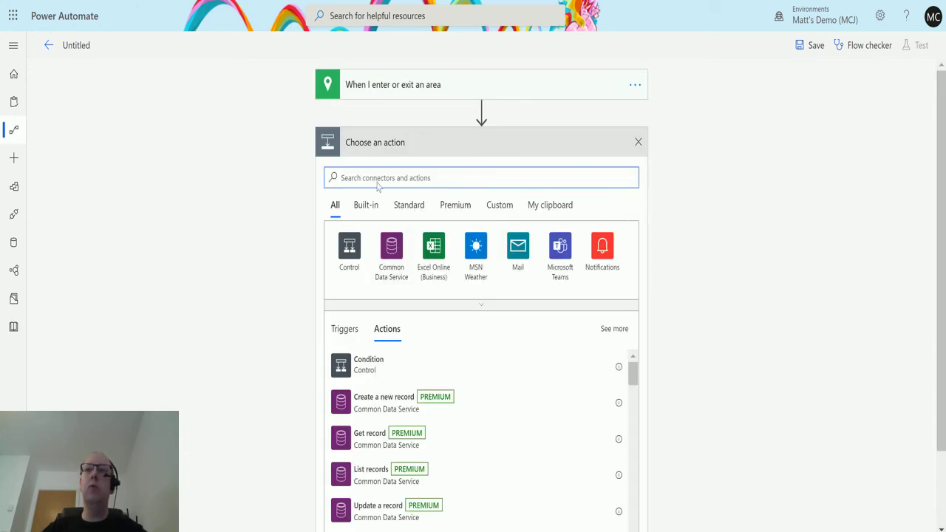
left_click(605, 255)
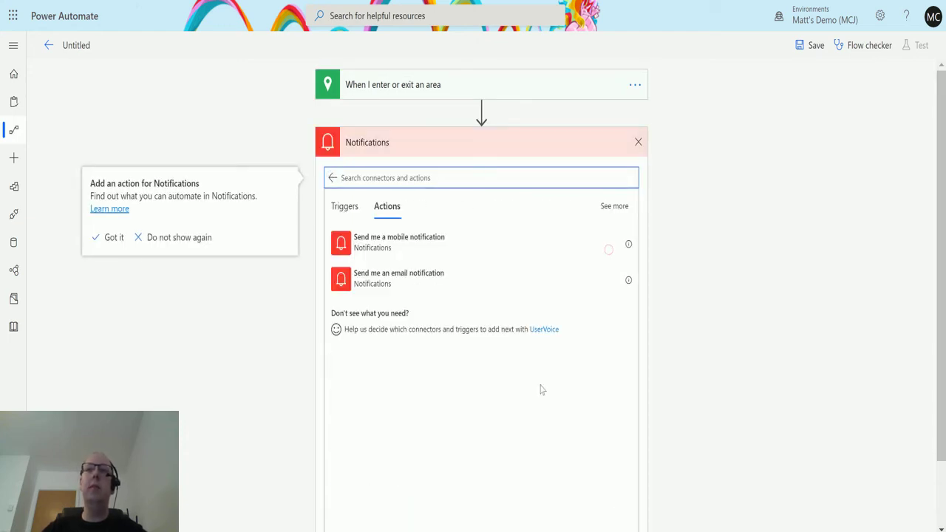
left_click(493, 245)
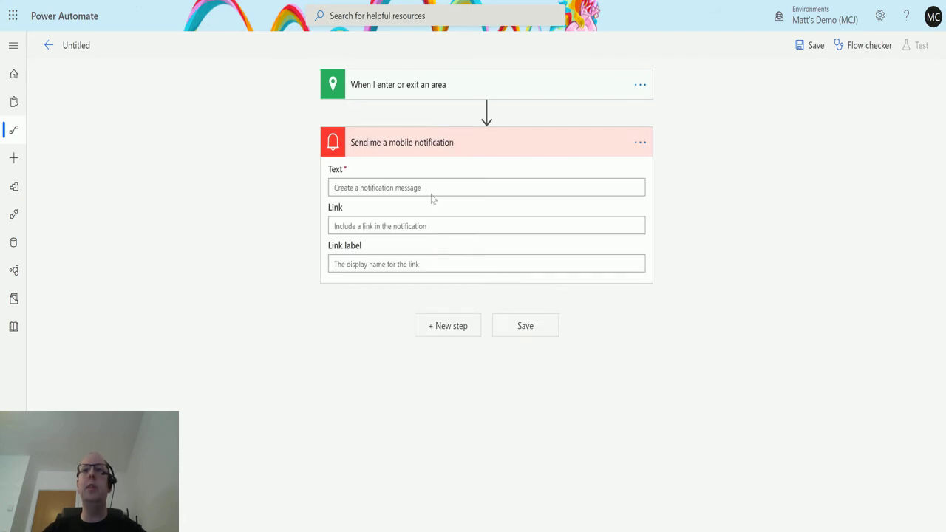
type("Test")
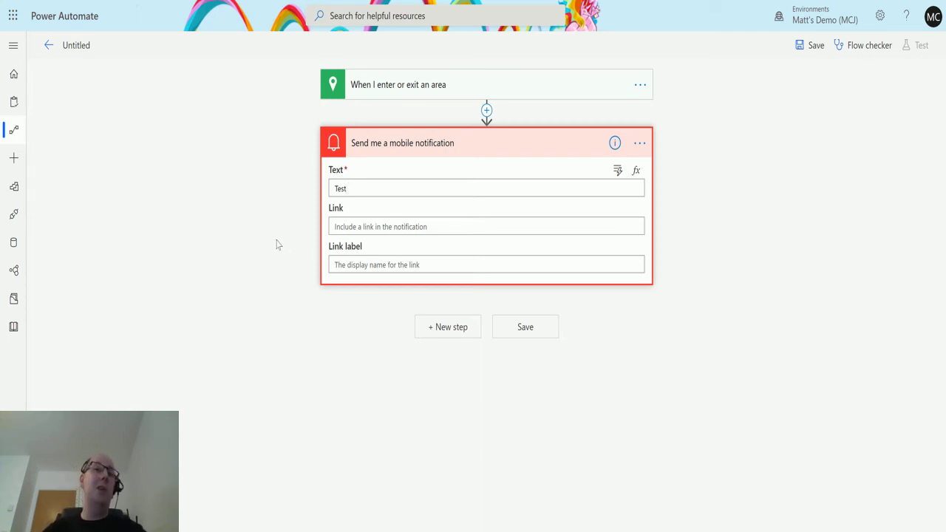
Collapse the notification card and expand the 'When I enter or exit an area' trigger
left_click(506, 145)
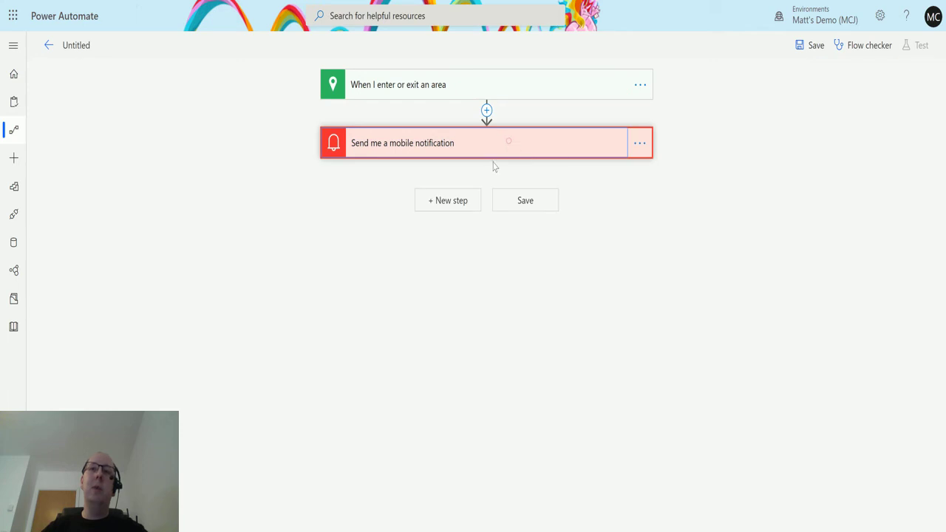
left_click(560, 87)
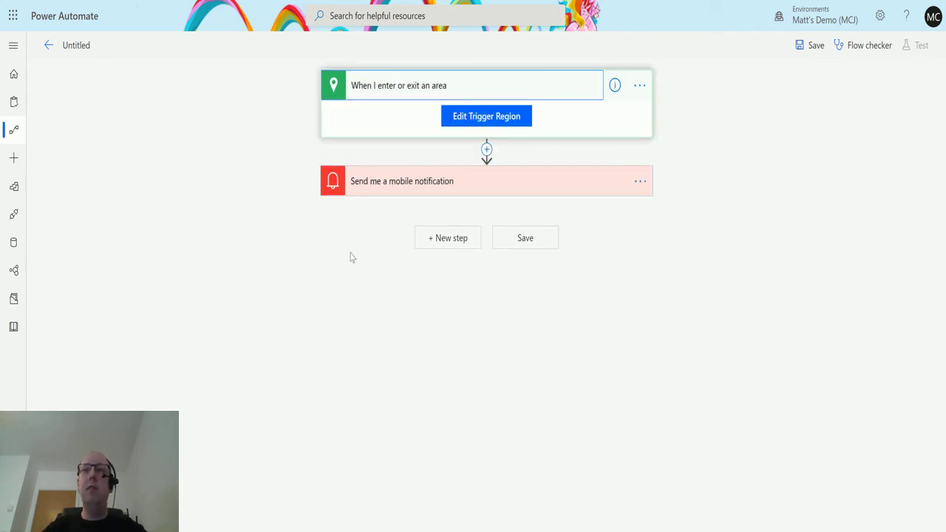